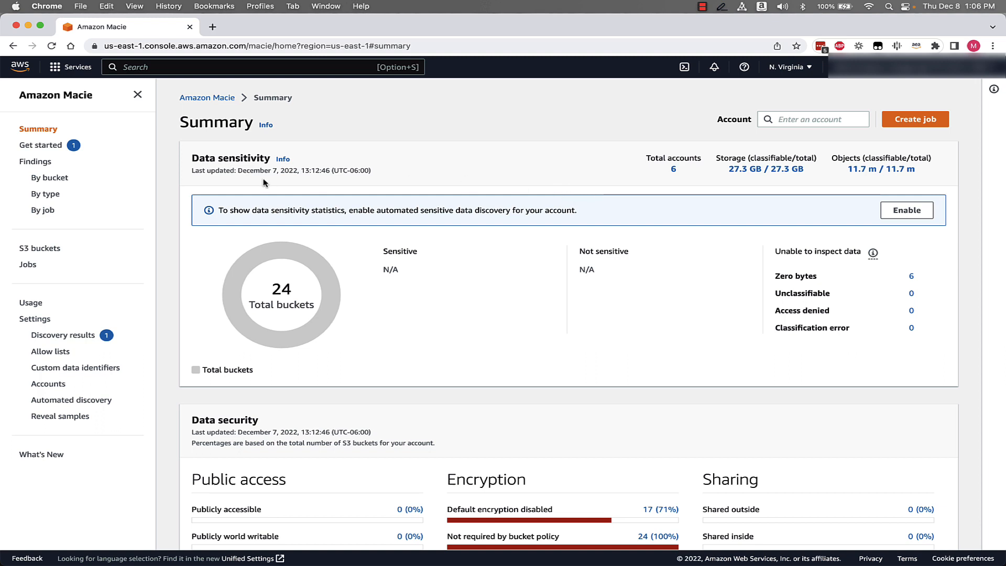
# Enable automated sensitive data discovery for the account, including all buckets.
pyautogui.click(71, 402)
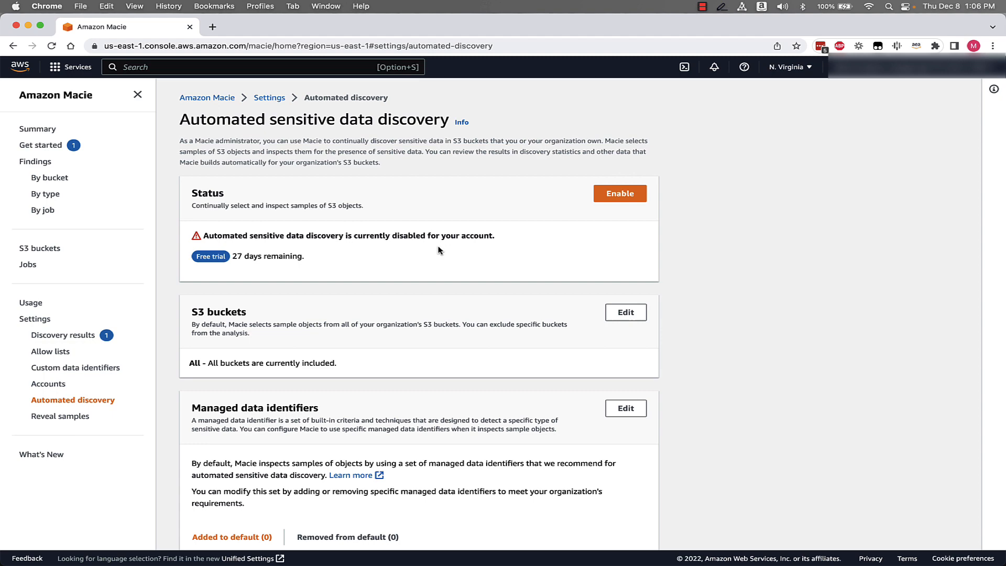
pyautogui.click(621, 200)
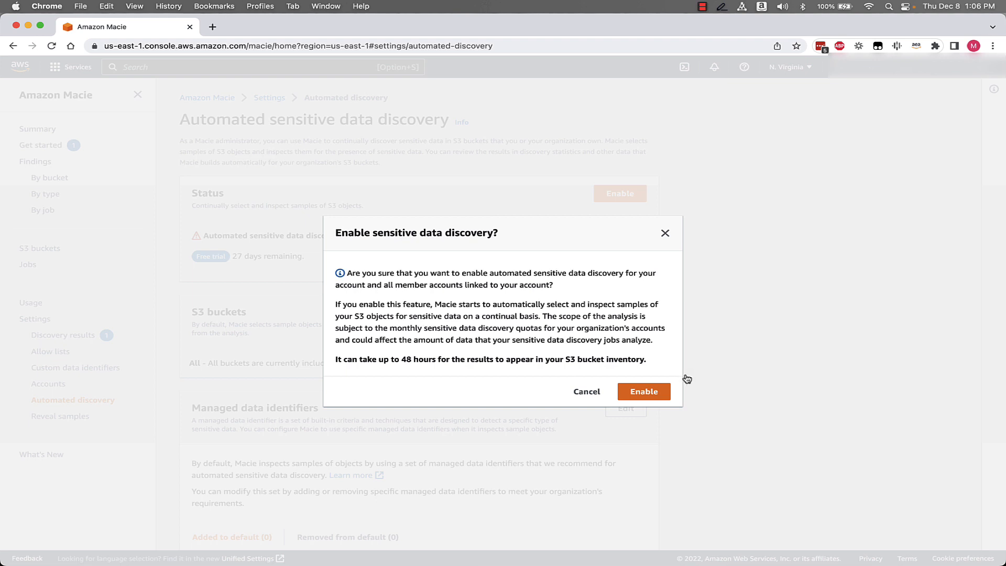
pyautogui.click(666, 393)
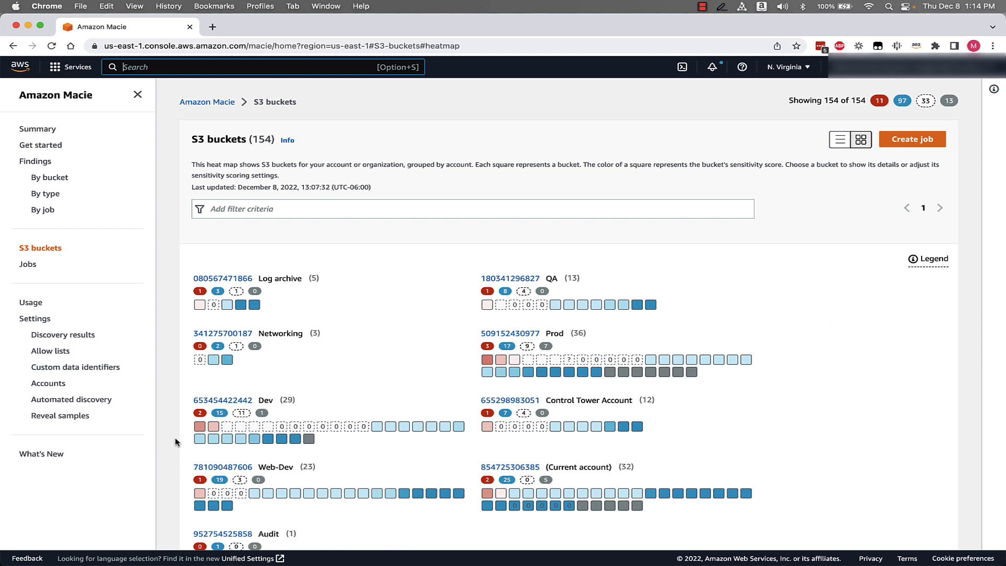
# Review the s3-dynamo-user-export bucket's sensitivity (71/100) and select its CREDIT_CARD_NUMBER detection for scoring actions.
pyautogui.click(199, 426)
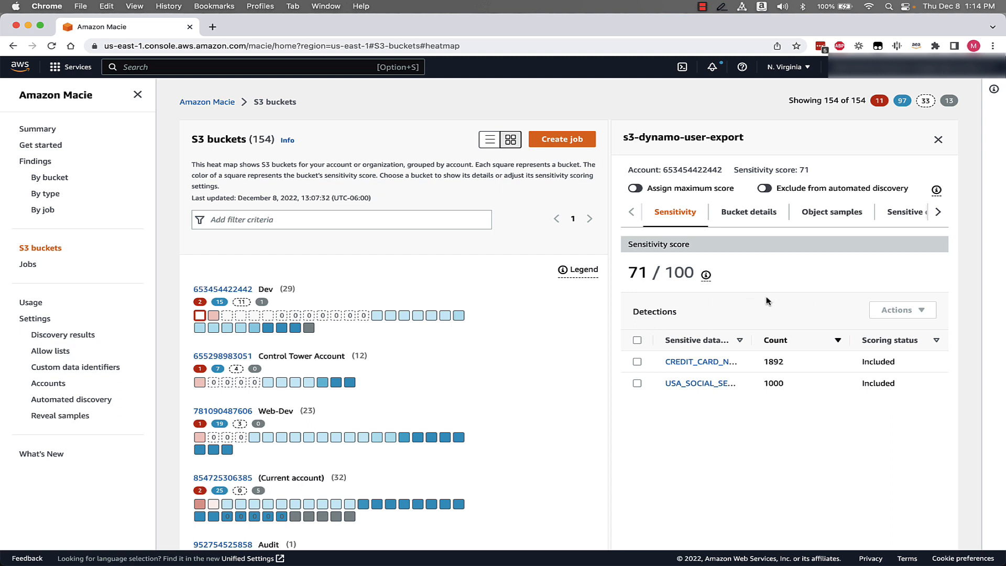
pyautogui.moveTo(754, 339); pyautogui.dragTo(790, 339)
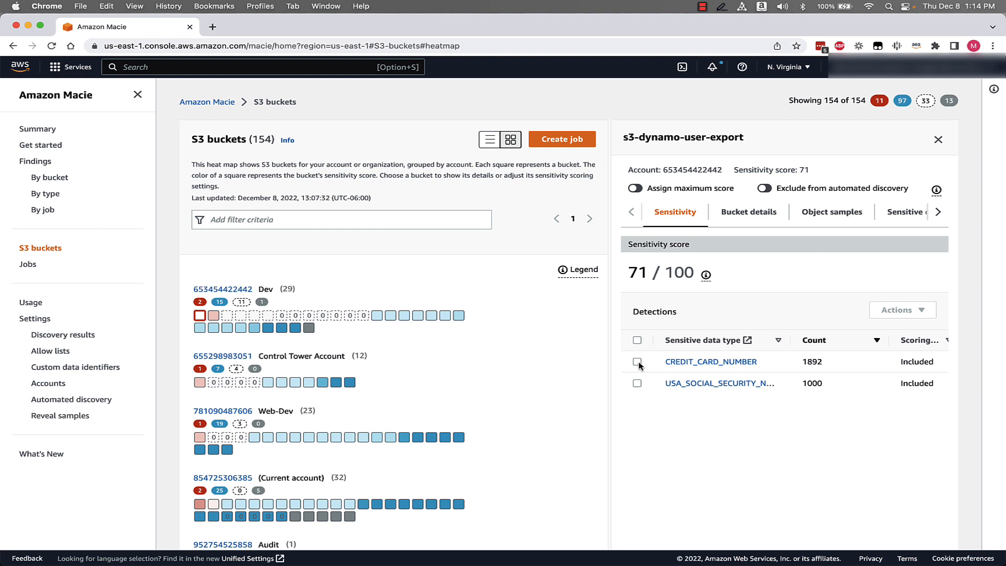
pyautogui.click(637, 362)
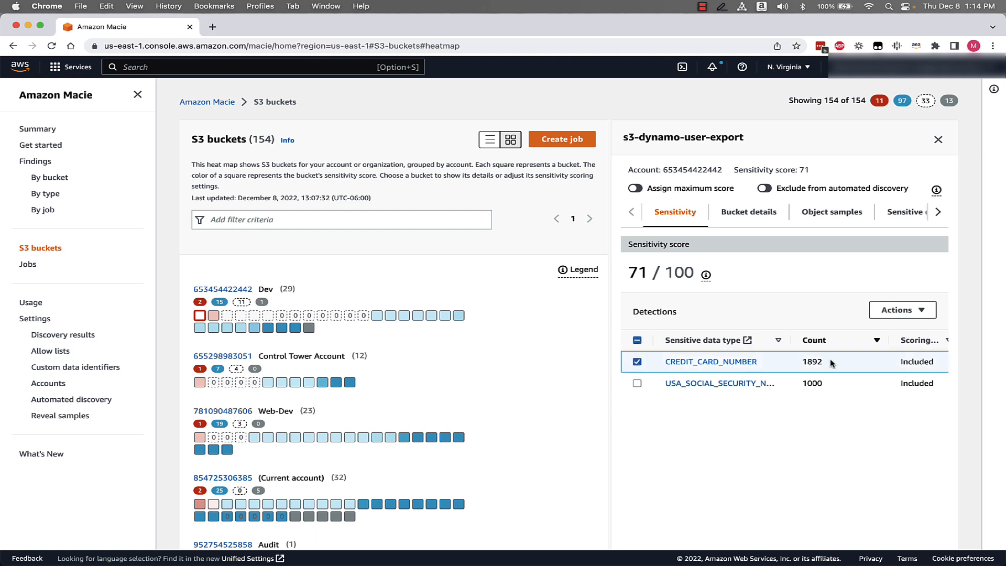
pyautogui.click(902, 310)
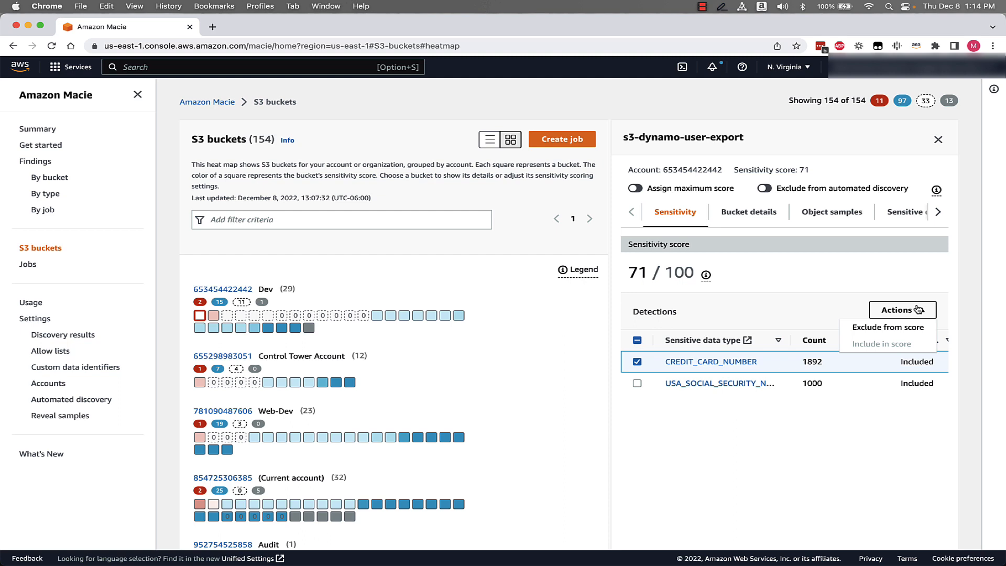
# Review the bucket's details, object samples and discovery statistics: 3 sensitive objects, 2892 detections.
pyautogui.click(755, 214)
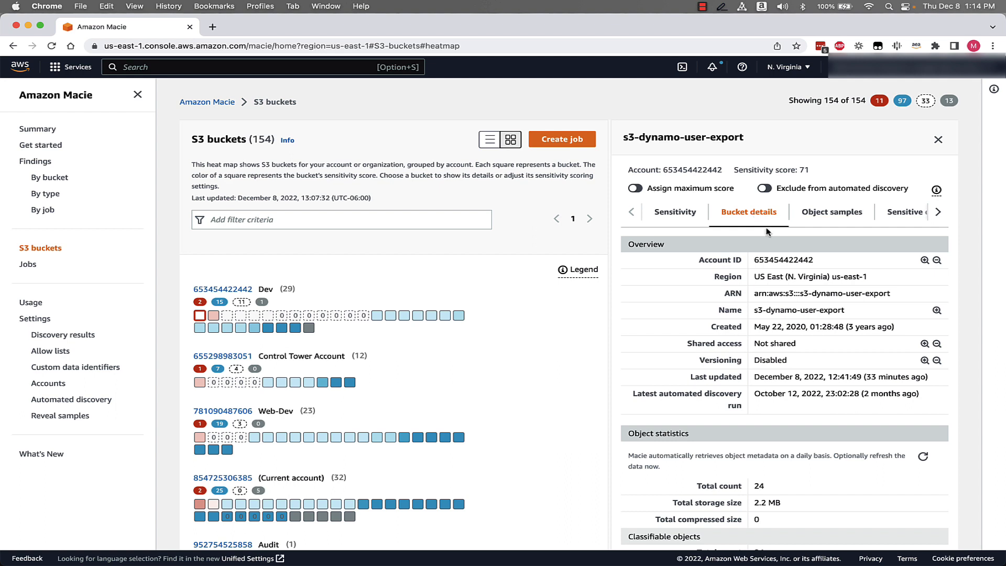
pyautogui.scroll(-1, 803, 340)
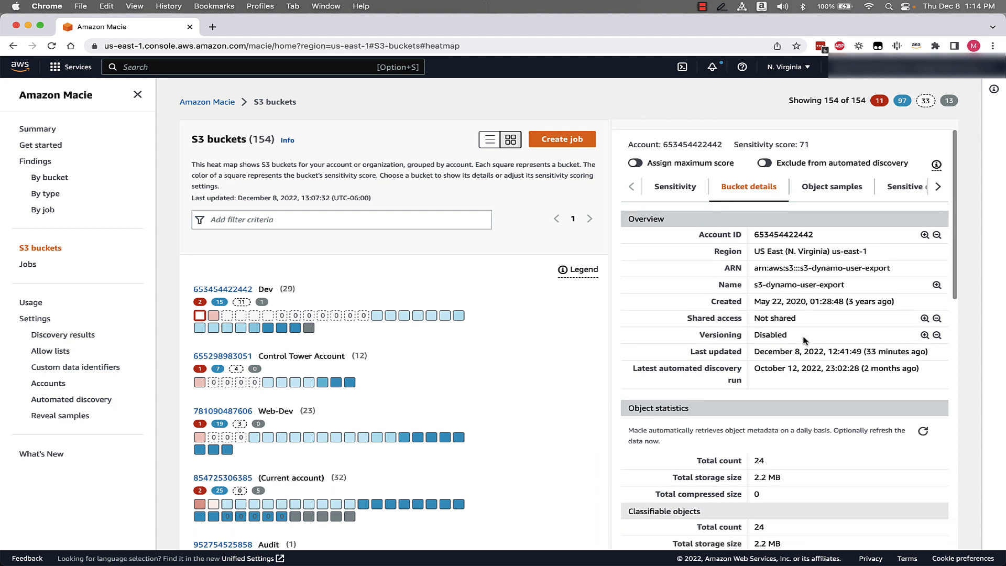
pyautogui.scroll(1, 803, 339)
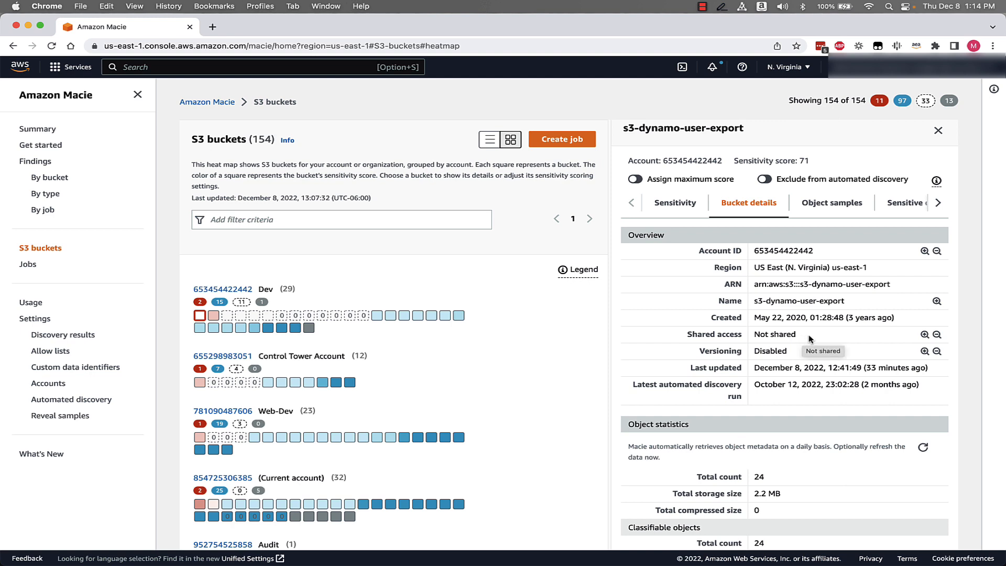
pyautogui.click(831, 202)
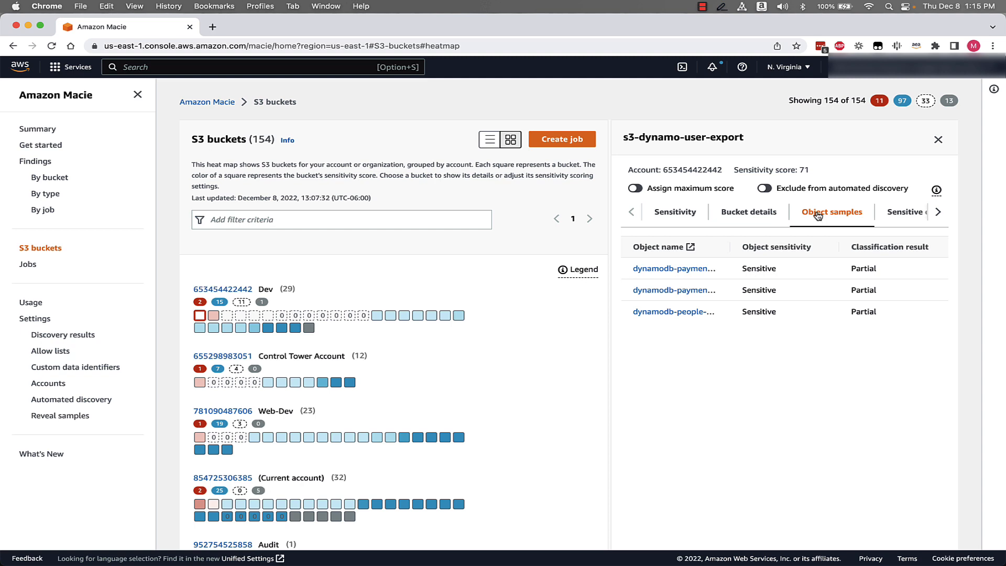
pyautogui.click(907, 212)
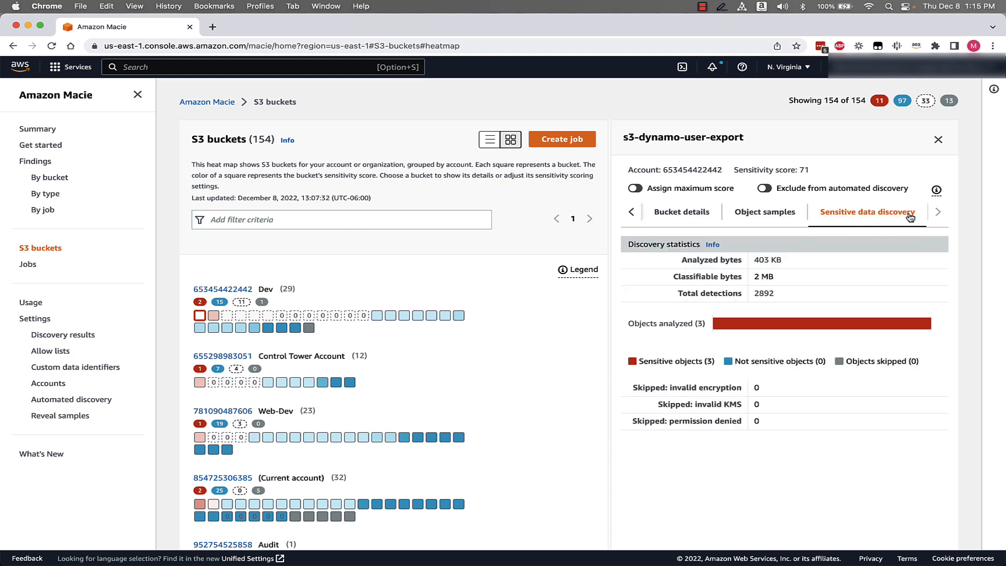